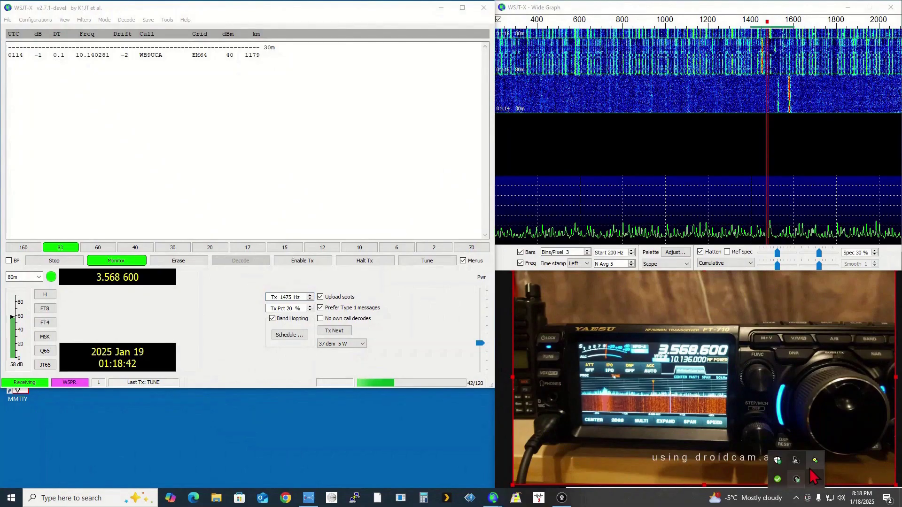
- Resynchronise the PC clock with the internet time servers, reaching a -7 ms offset
{"action": "left_click", "coordinate": [815, 461]}
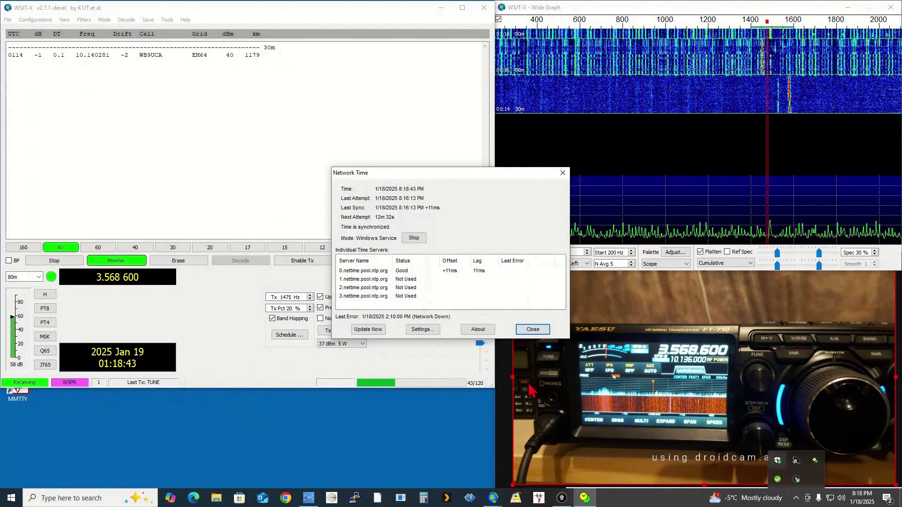
{"action": "left_click", "coordinate": [366, 328]}
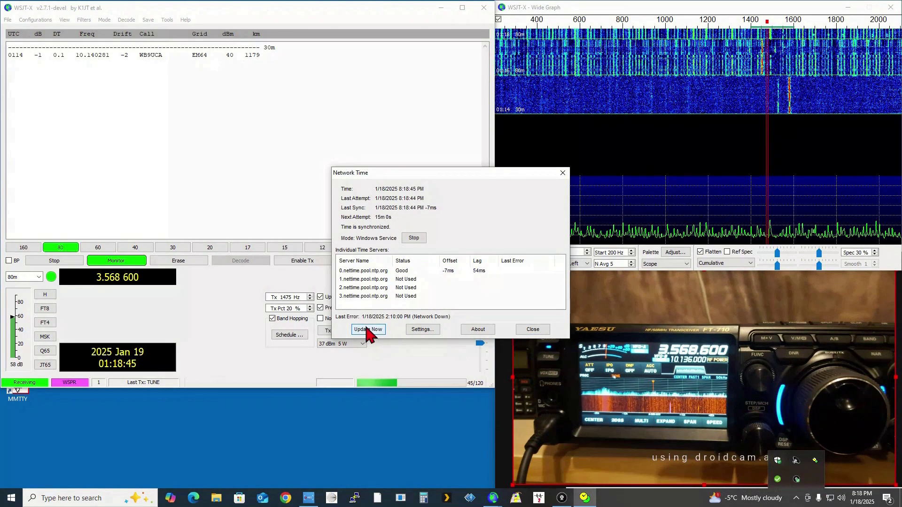
{"action": "left_click", "coordinate": [562, 173]}
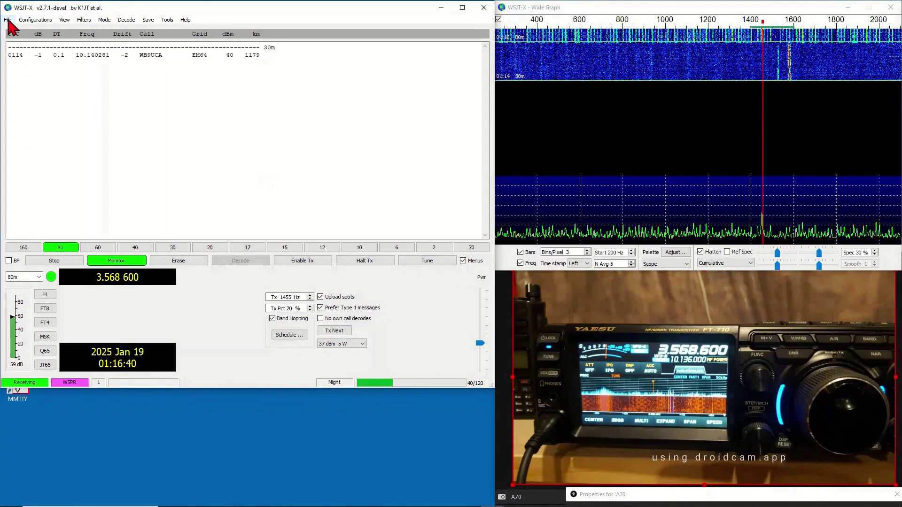
{"action": "left_click", "coordinate": [8, 20]}
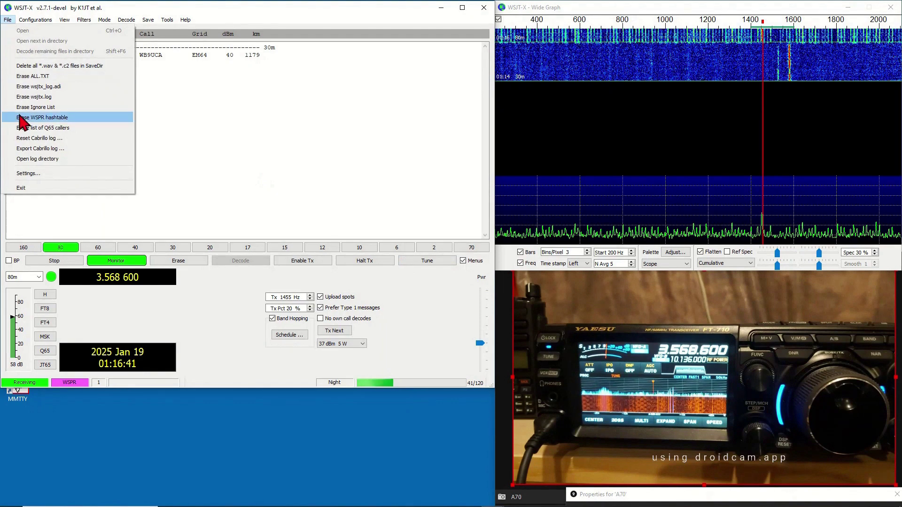
{"action": "left_click", "coordinate": [28, 173]}
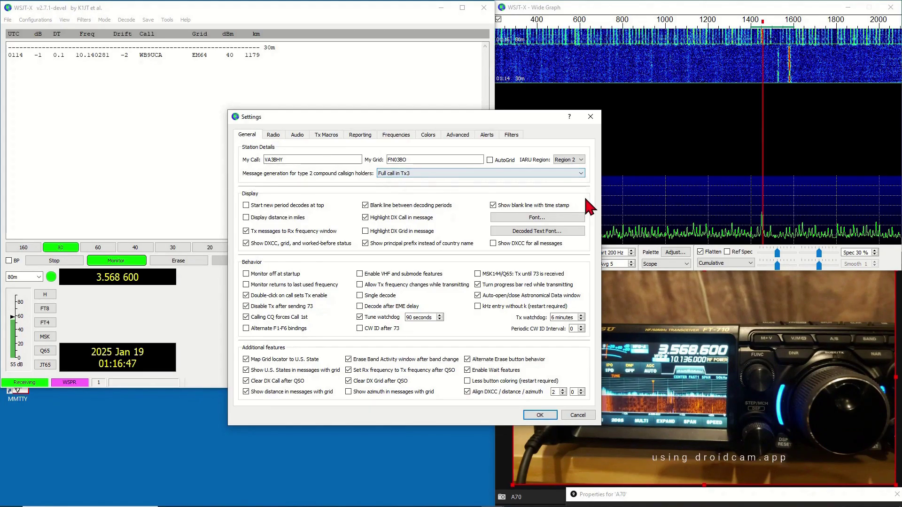
{"action": "left_click", "coordinate": [274, 135]}
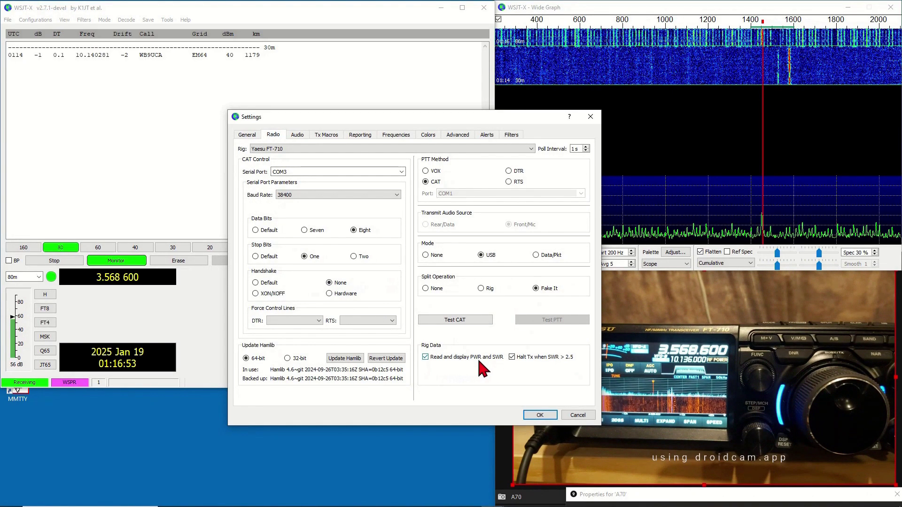
{"action": "left_click", "coordinate": [540, 415]}
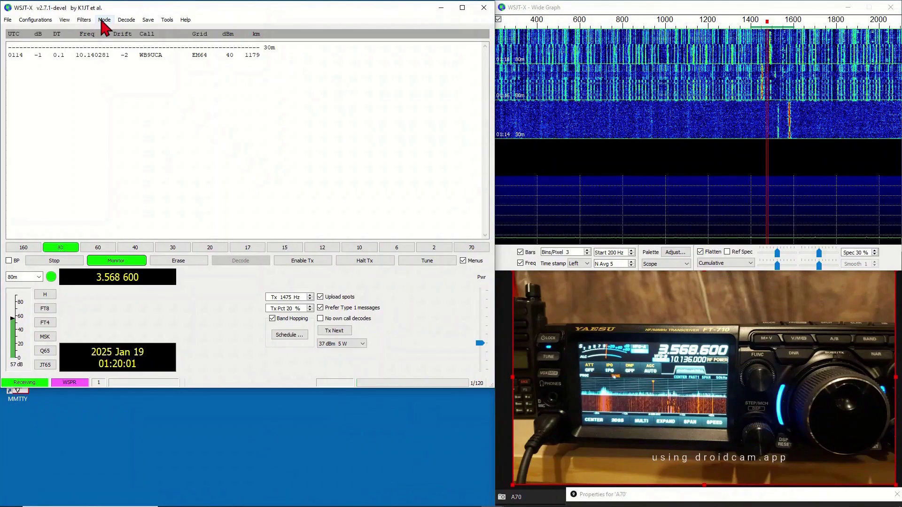
{"action": "left_click", "coordinate": [102, 21]}
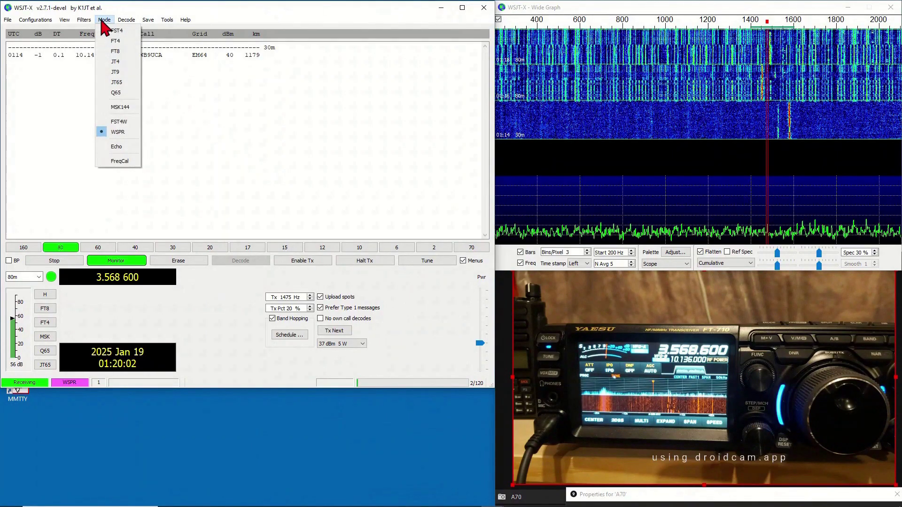
{"action": "left_click", "coordinate": [117, 134]}
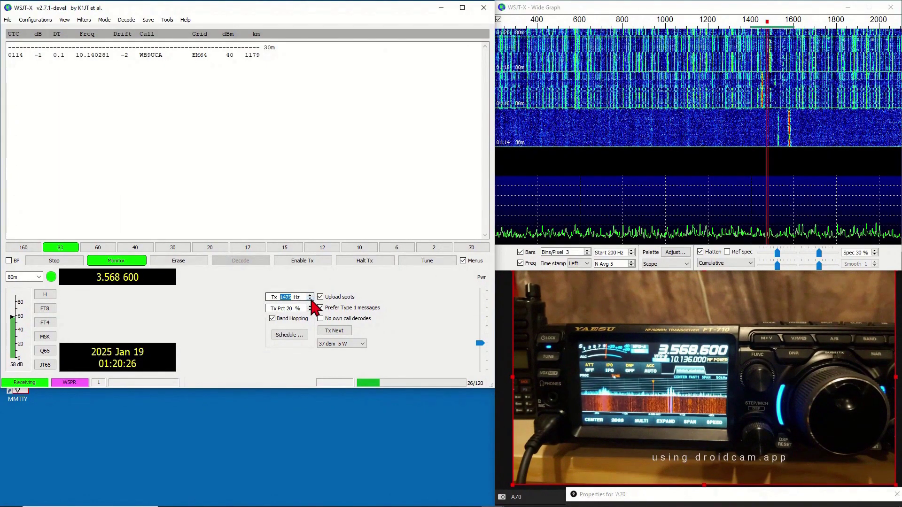
- Set the Tx offset to 1480 Hz and tick Day 10m in the WSPR band-hopping schedule
{"action": "left_click", "coordinate": [311, 295]}
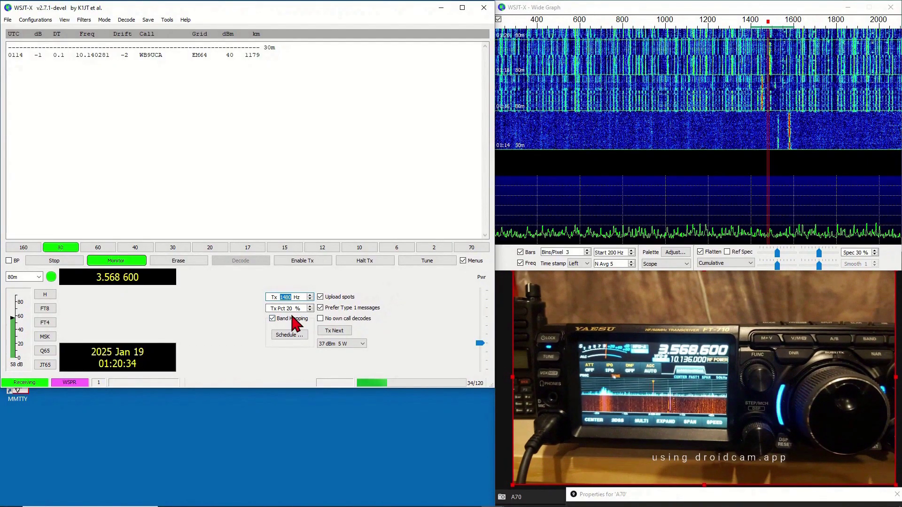
{"action": "mouse_move", "coordinate": [340, 317]}
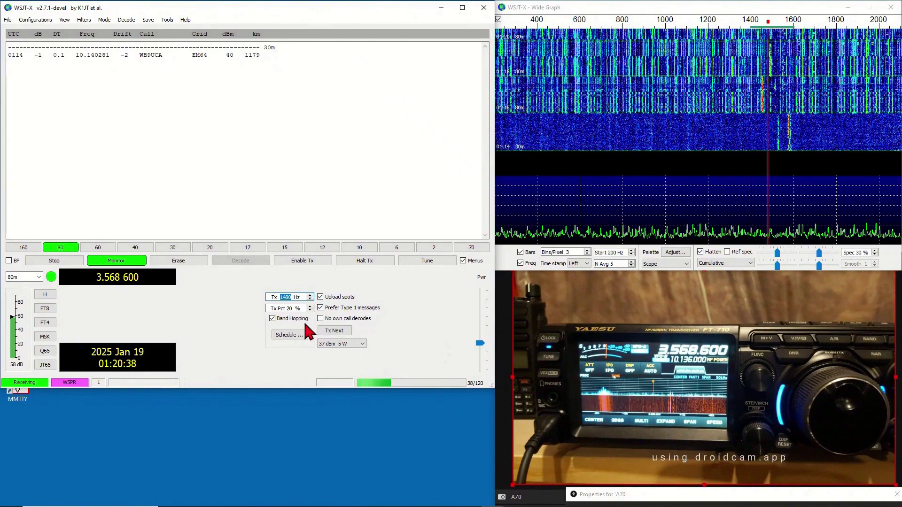
{"action": "left_click", "coordinate": [286, 332]}
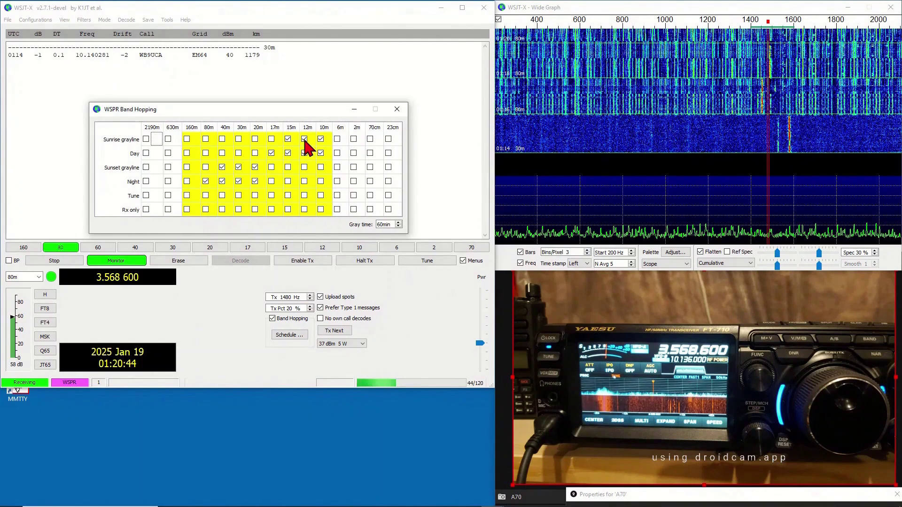
{"action": "left_click", "coordinate": [320, 153]}
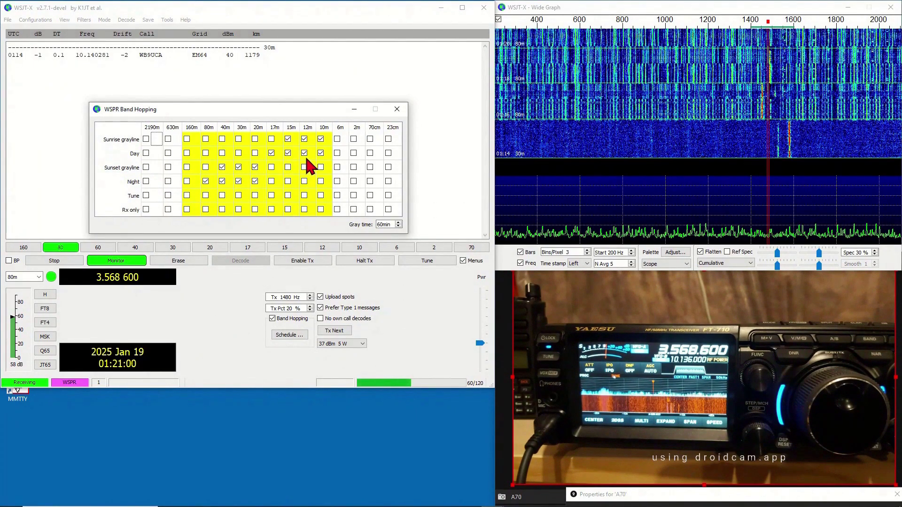
{"action": "left_click", "coordinate": [397, 110]}
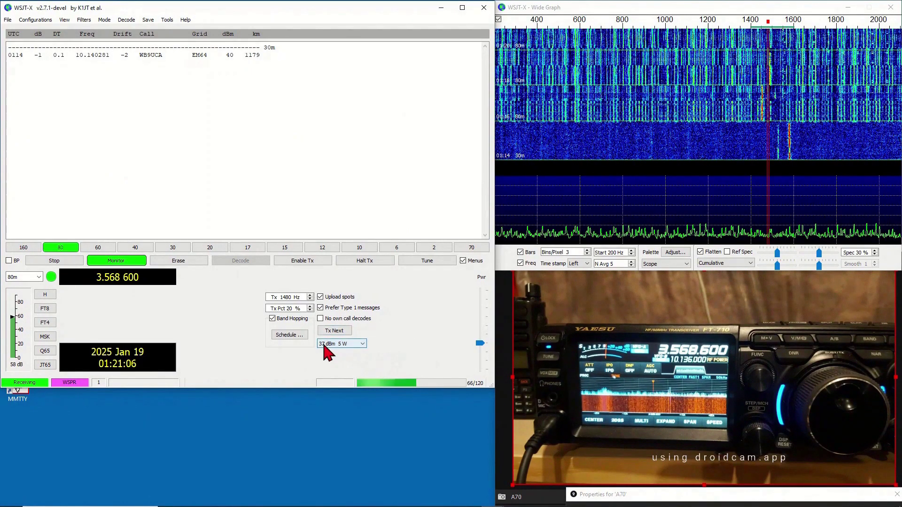
{"action": "left_click", "coordinate": [361, 345]}
{"action": "left_click_drag", "start_coordinate": [362, 366], "coordinate": [362, 381]}
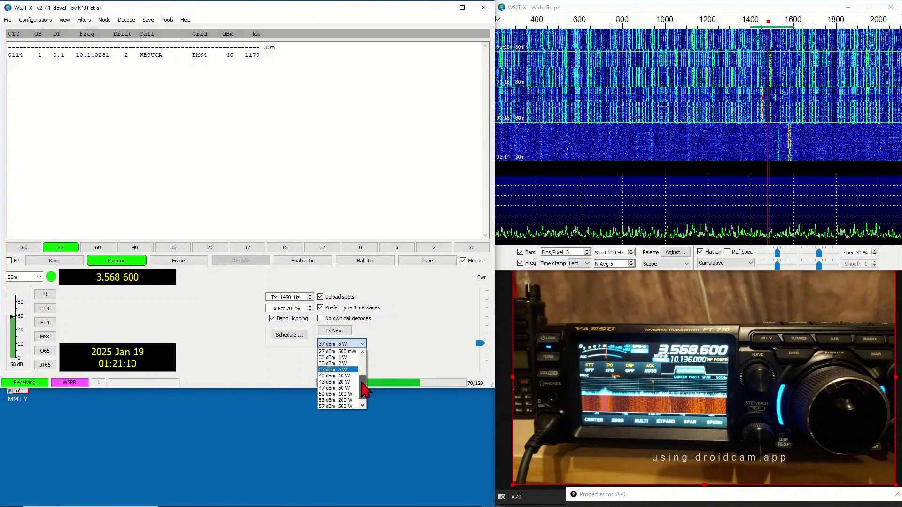
{"action": "left_click", "coordinate": [341, 370]}
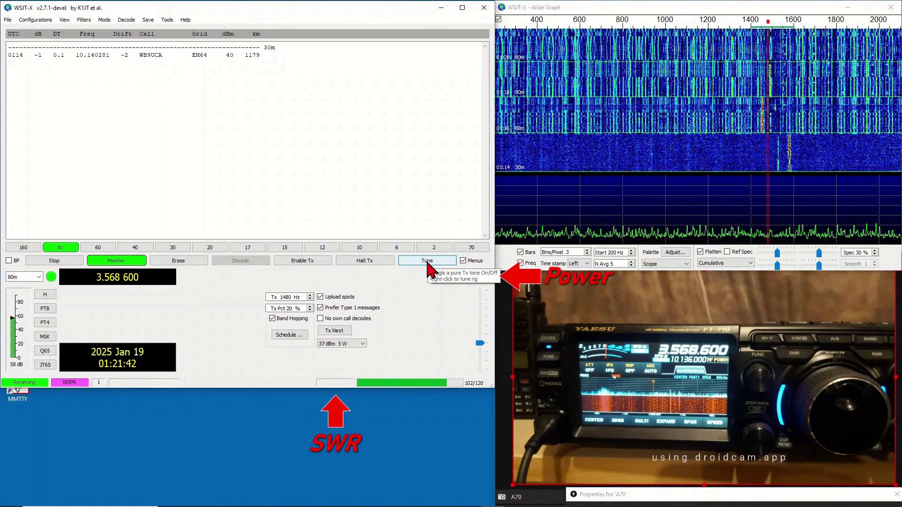
- Tune on 80m to read an SWR of 1.02 at 5 W, then stop tuning
{"action": "left_click", "coordinate": [427, 261]}
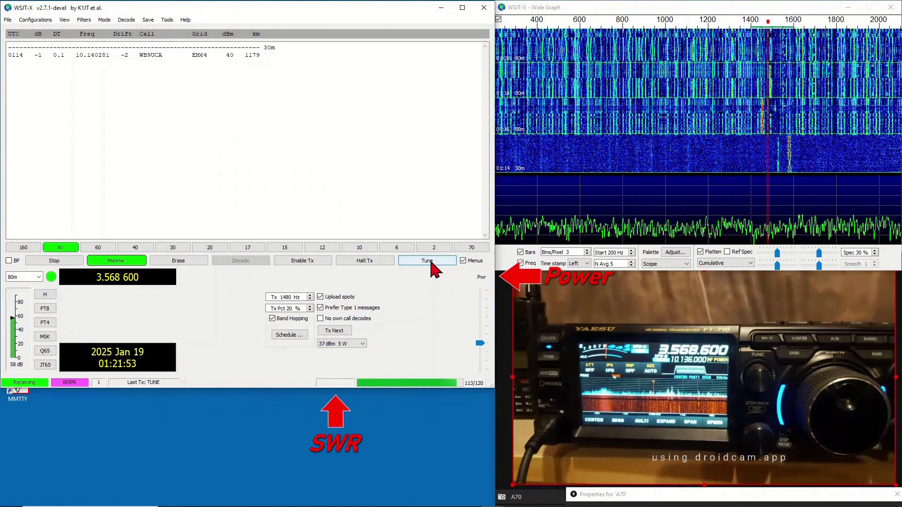
{"action": "left_click", "coordinate": [431, 264]}
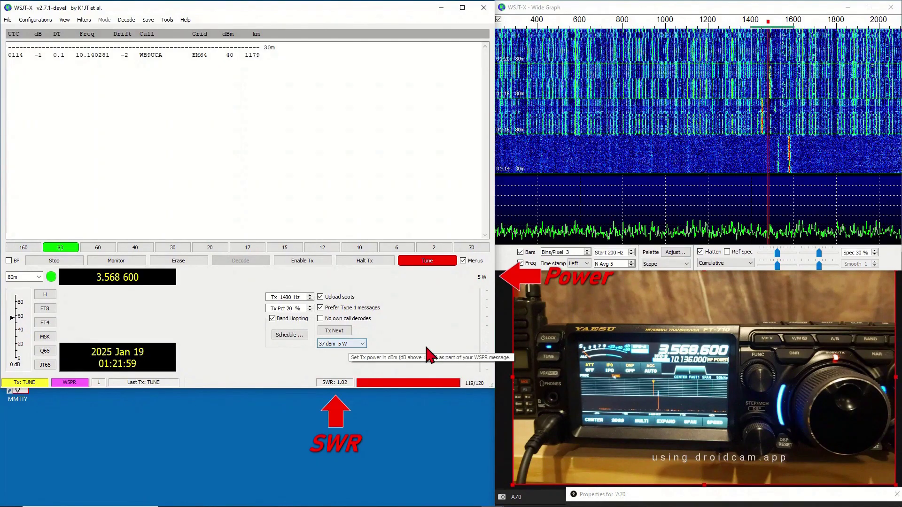
{"action": "left_click", "coordinate": [435, 265]}
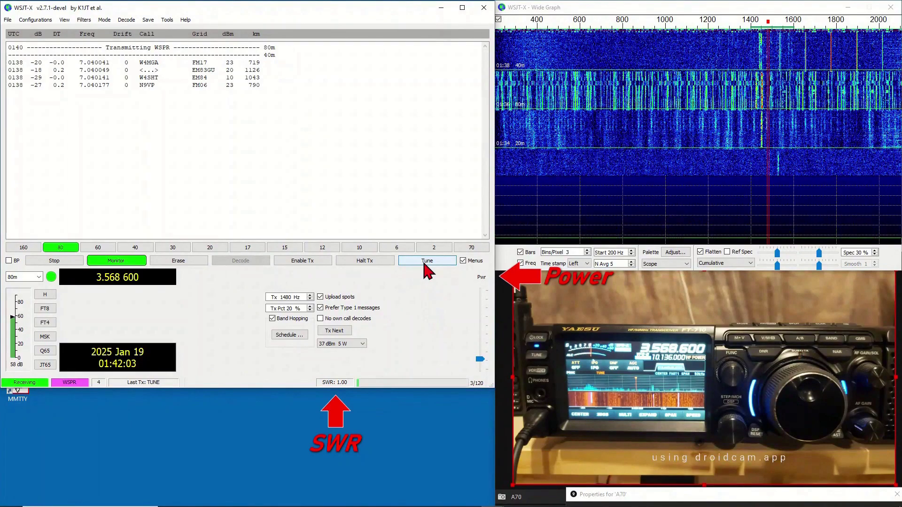
- Tune-check 40m with power lowered toward 5 W, then tune-check 30m
{"action": "left_click", "coordinate": [133, 247]}
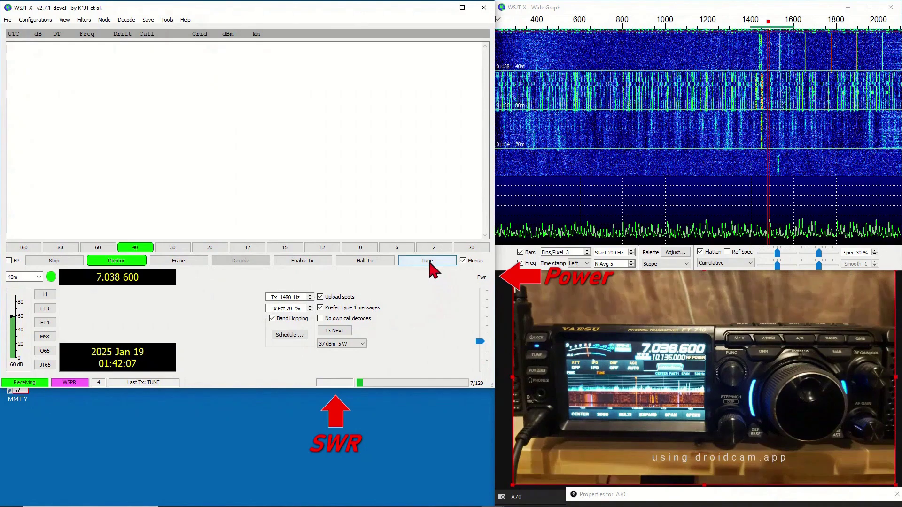
{"action": "left_click", "coordinate": [429, 262]}
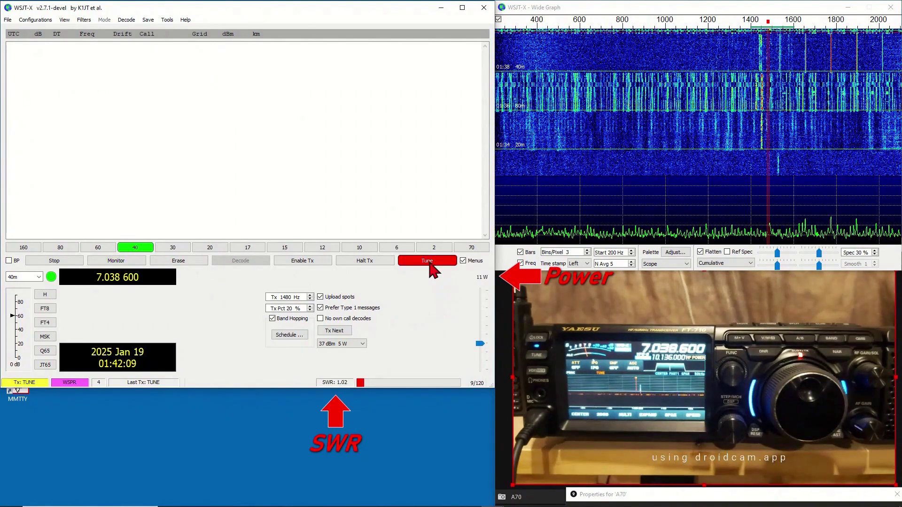
{"action": "left_click_drag", "start_coordinate": [481, 343], "coordinate": [483, 357]}
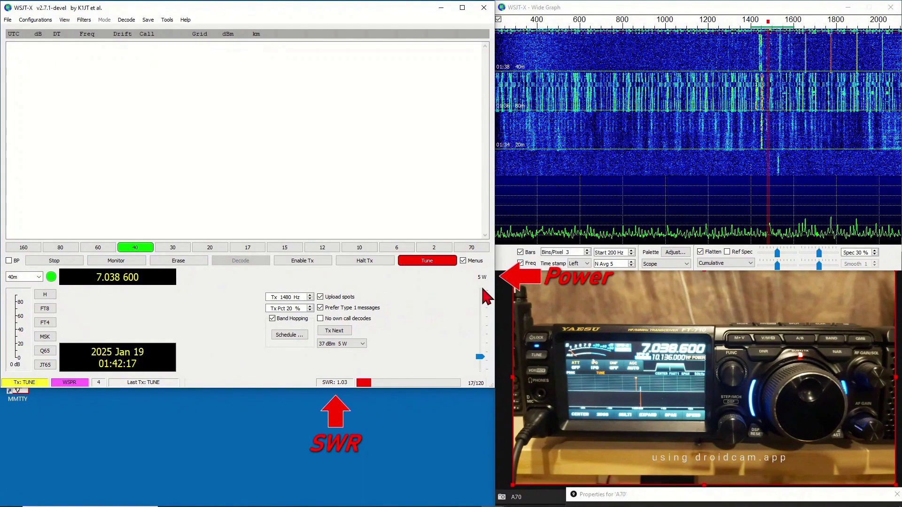
{"action": "left_click", "coordinate": [428, 261]}
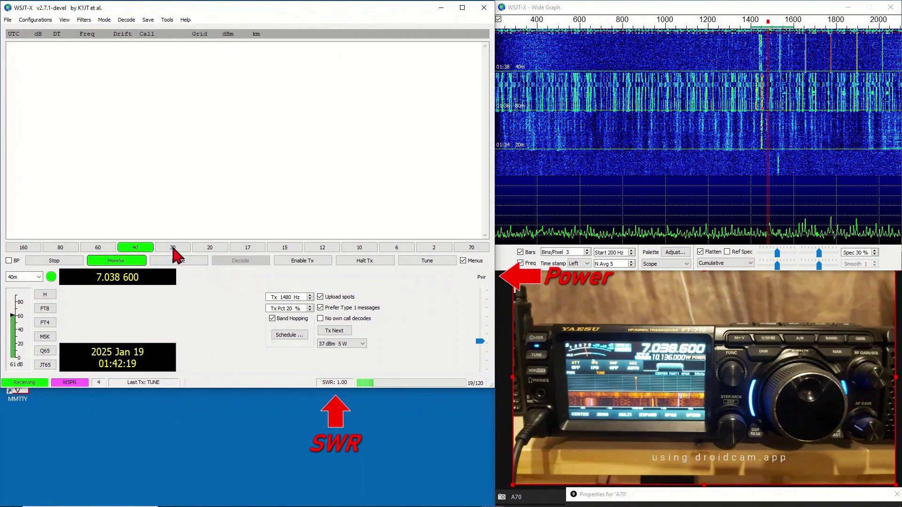
{"action": "left_click", "coordinate": [173, 249]}
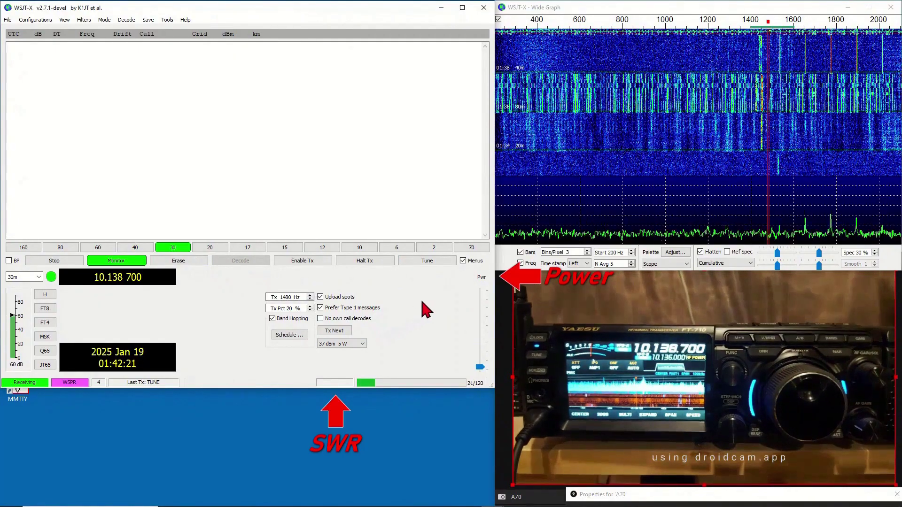
{"action": "left_click", "coordinate": [427, 261]}
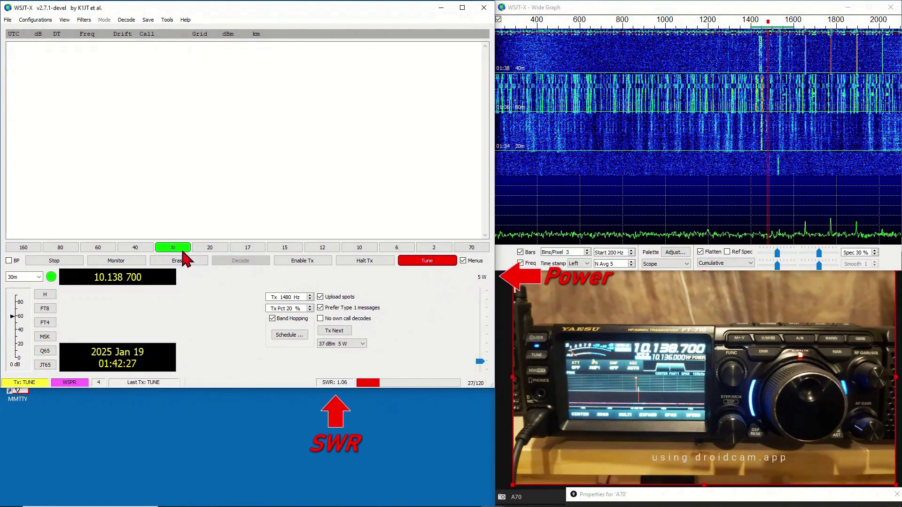
{"action": "left_click", "coordinate": [429, 263]}
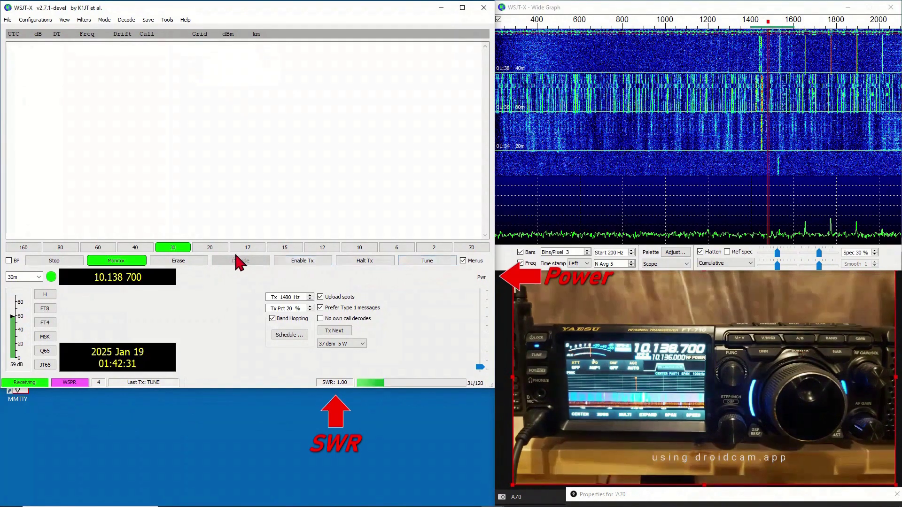
- On 20m, lower power to 5 W and retune to confirm SWR about 1.09
{"action": "left_click", "coordinate": [216, 247]}
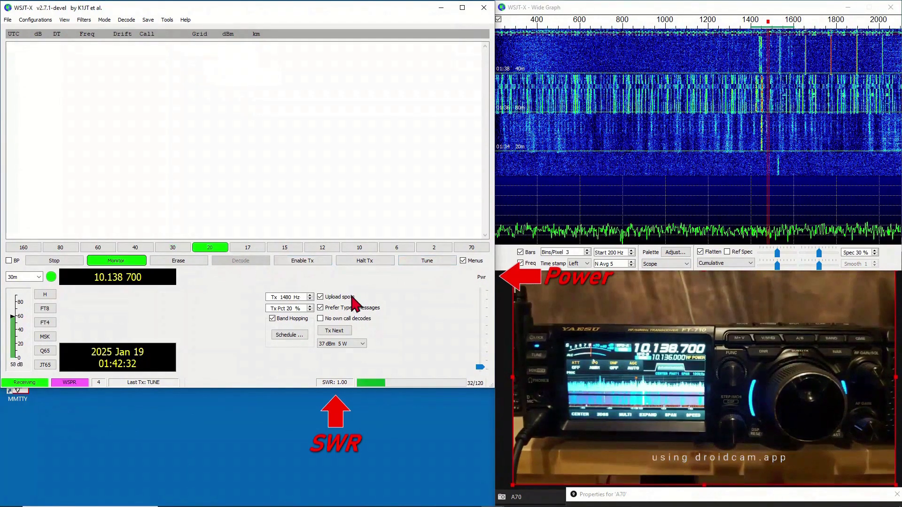
{"action": "left_click", "coordinate": [431, 262]}
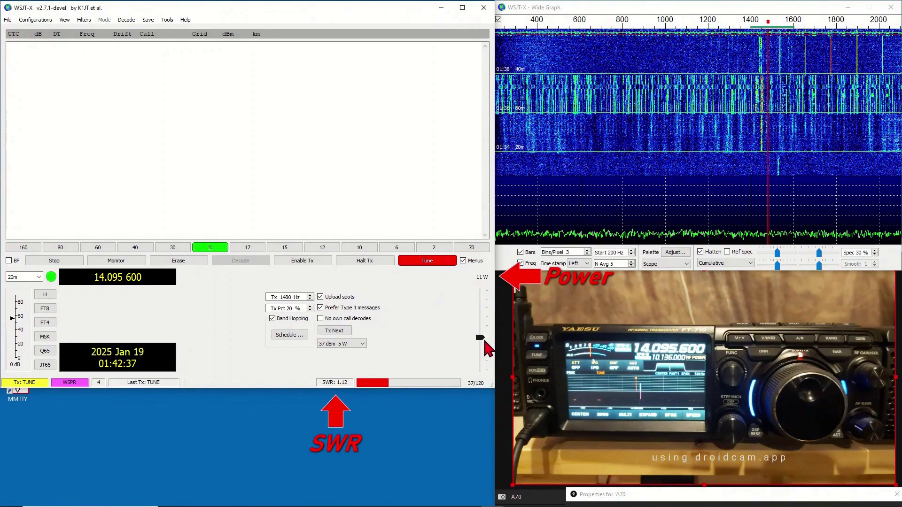
{"action": "left_click_drag", "start_coordinate": [481, 339], "coordinate": [480, 356]}
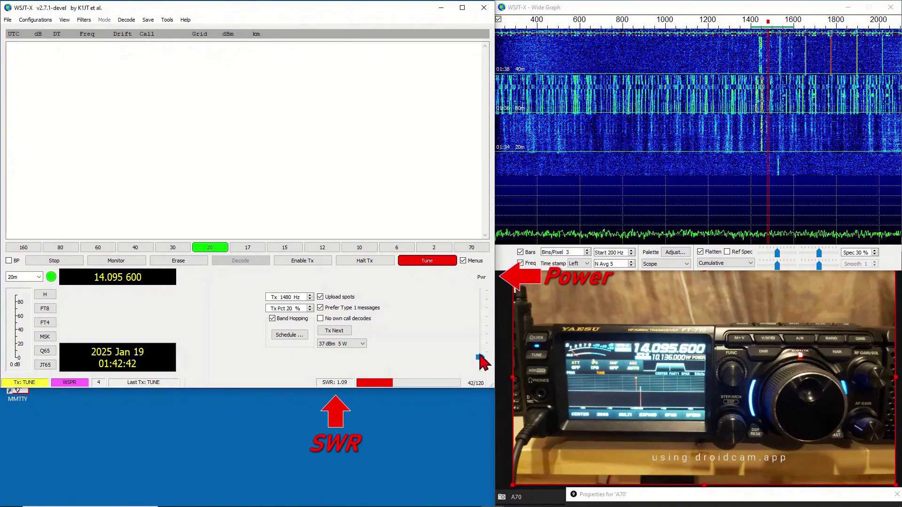
{"action": "left_click", "coordinate": [426, 262]}
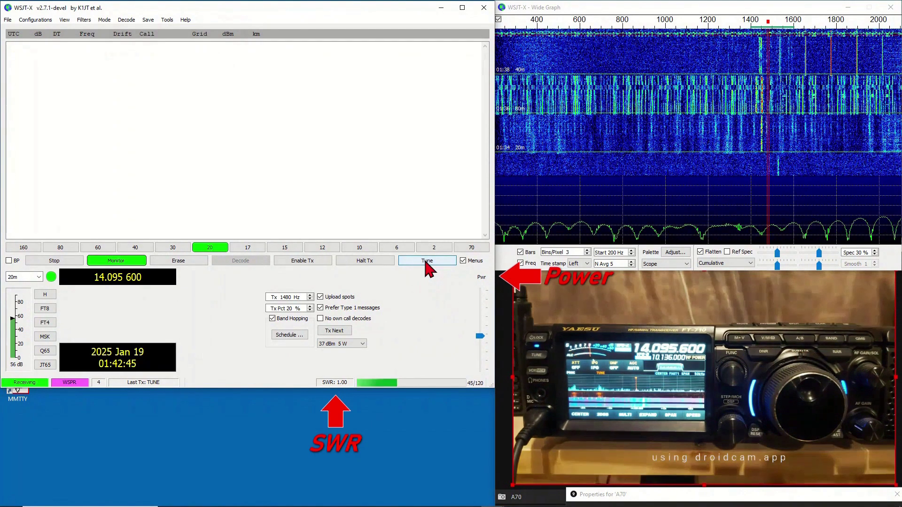
{"action": "left_click", "coordinate": [427, 261]}
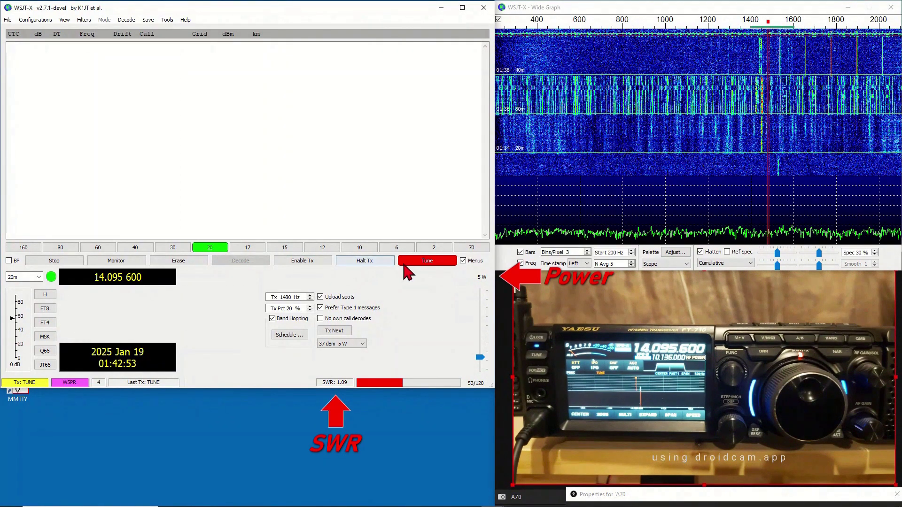
{"action": "left_click", "coordinate": [415, 259]}
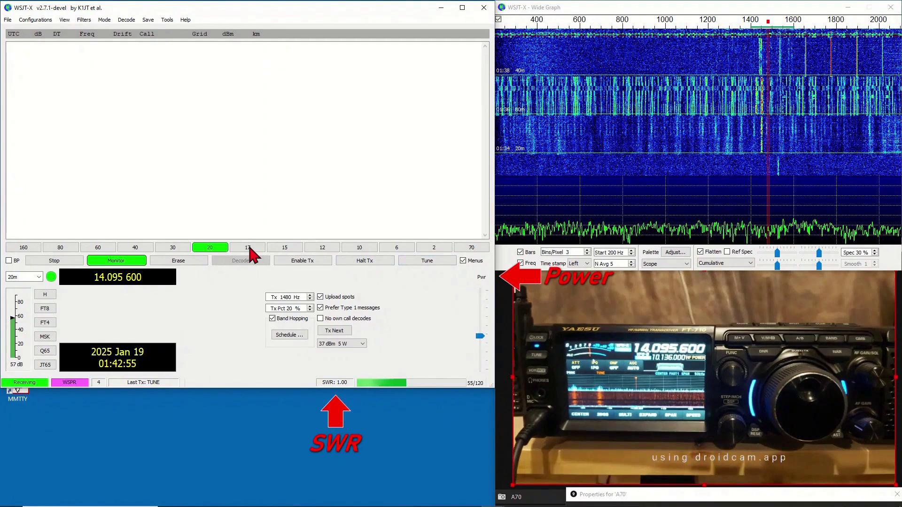
- On 17m, lower power to 5 W and retune to check SWR near 1.0
{"action": "left_click", "coordinate": [252, 247]}
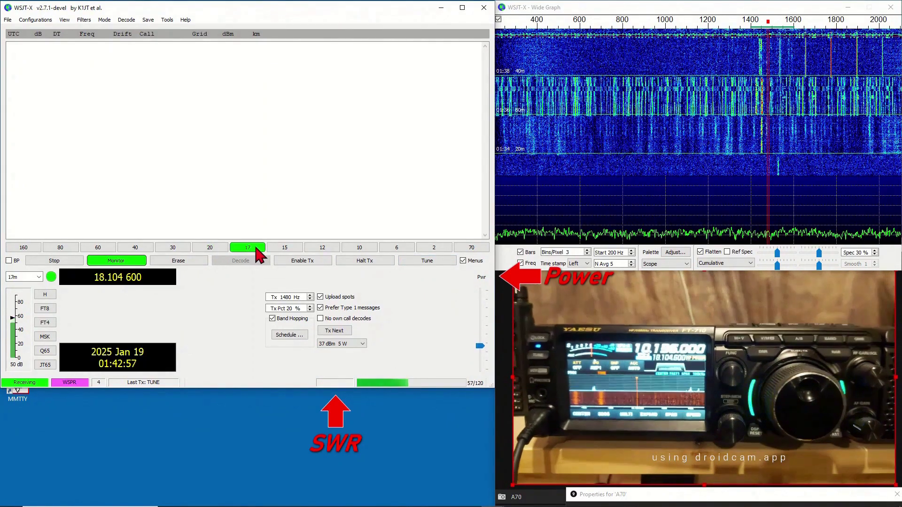
{"action": "left_click", "coordinate": [422, 260]}
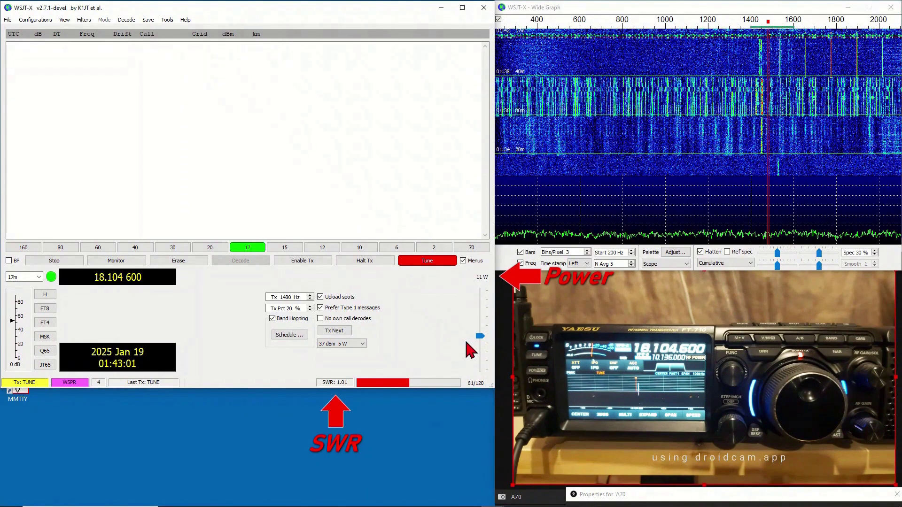
{"action": "left_click_drag", "start_coordinate": [479, 337], "coordinate": [481, 357]}
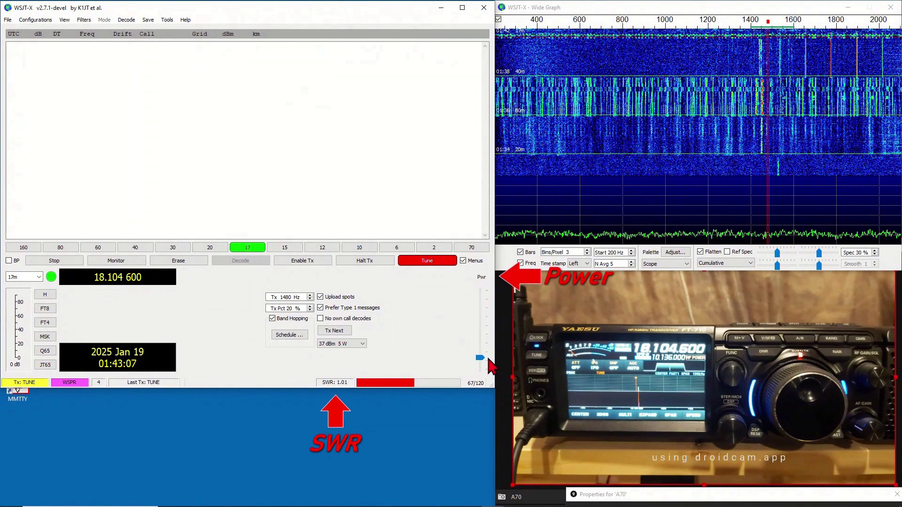
{"action": "left_click", "coordinate": [436, 264]}
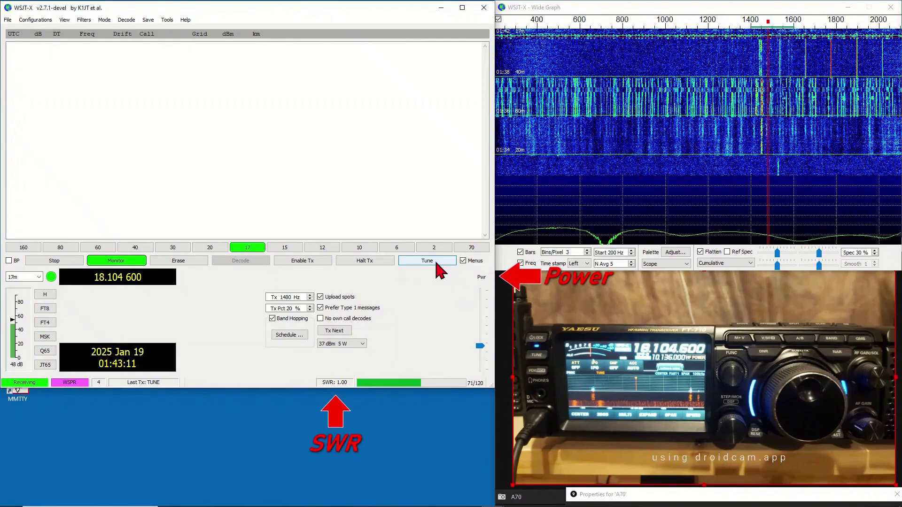
{"action": "left_click", "coordinate": [437, 264]}
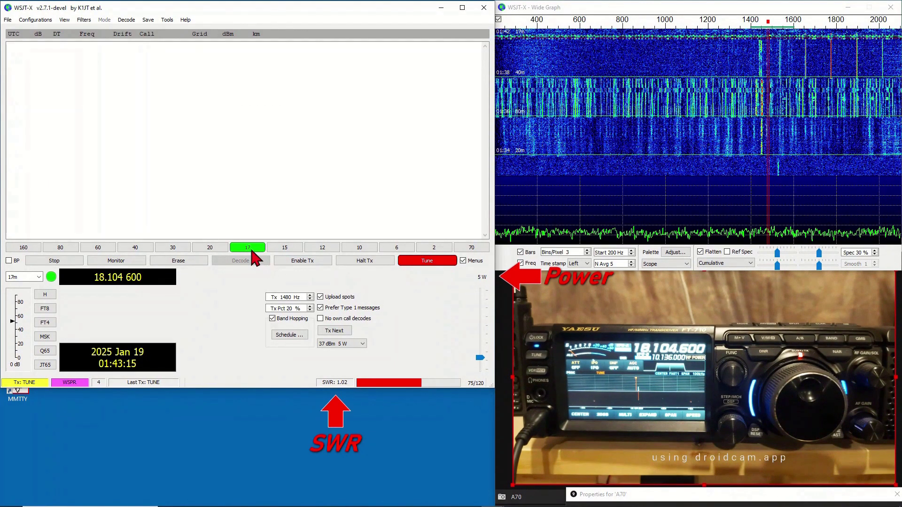
{"action": "left_click", "coordinate": [427, 261]}
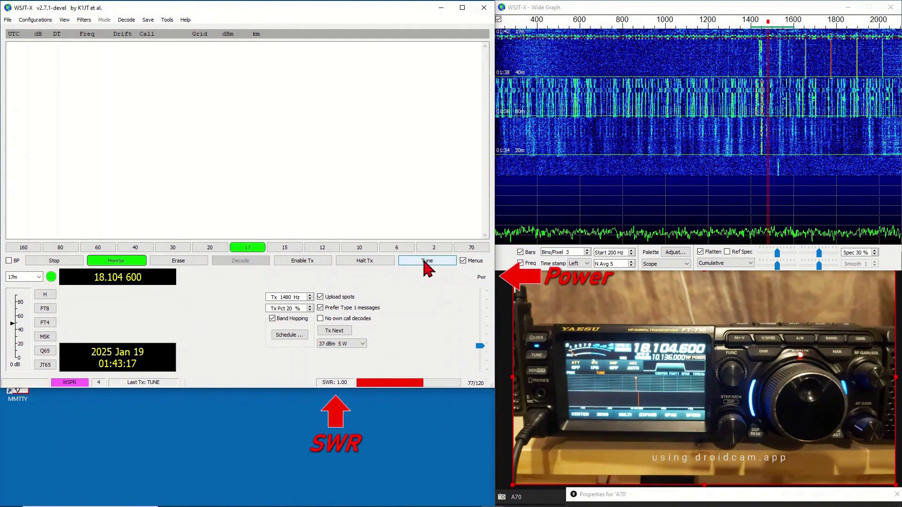
- On 15m, reduce power from 11 W to 5 W and retune, SWR about 1.02
{"action": "left_click", "coordinate": [285, 248]}
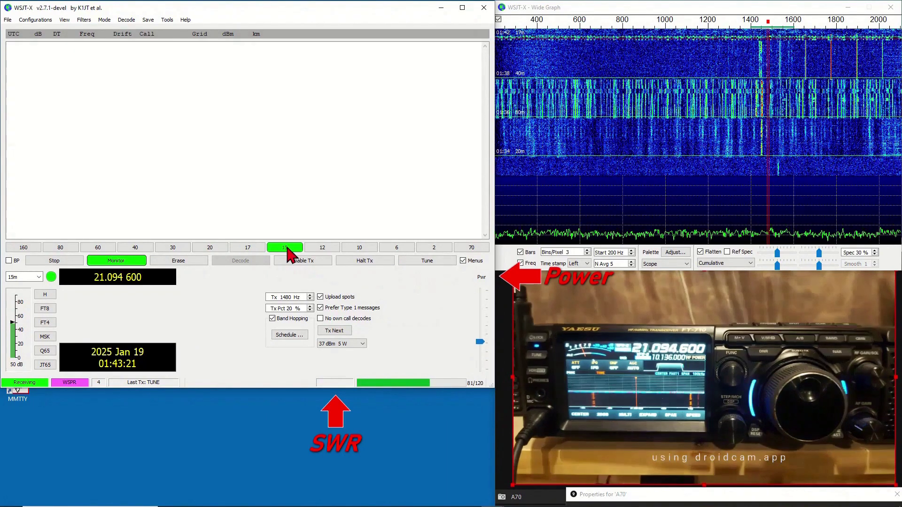
{"action": "left_click", "coordinate": [427, 262]}
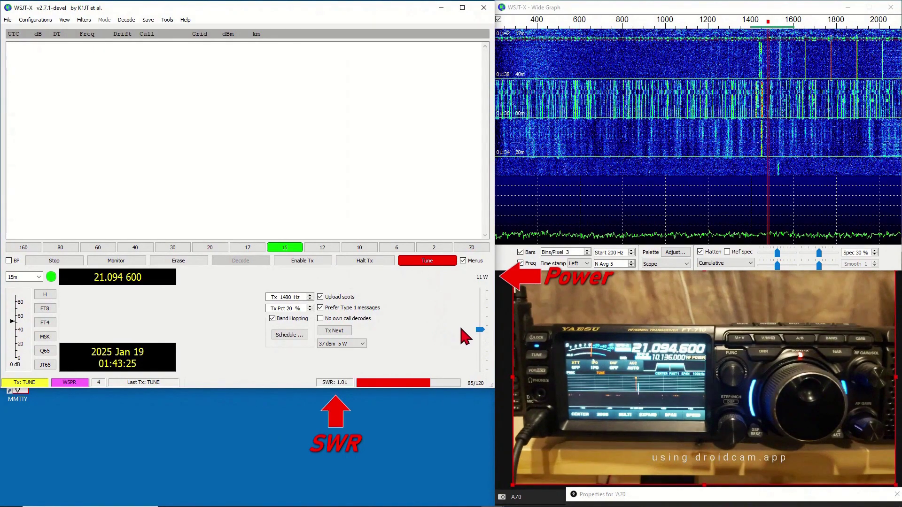
{"action": "left_click_drag", "start_coordinate": [480, 331], "coordinate": [481, 363]}
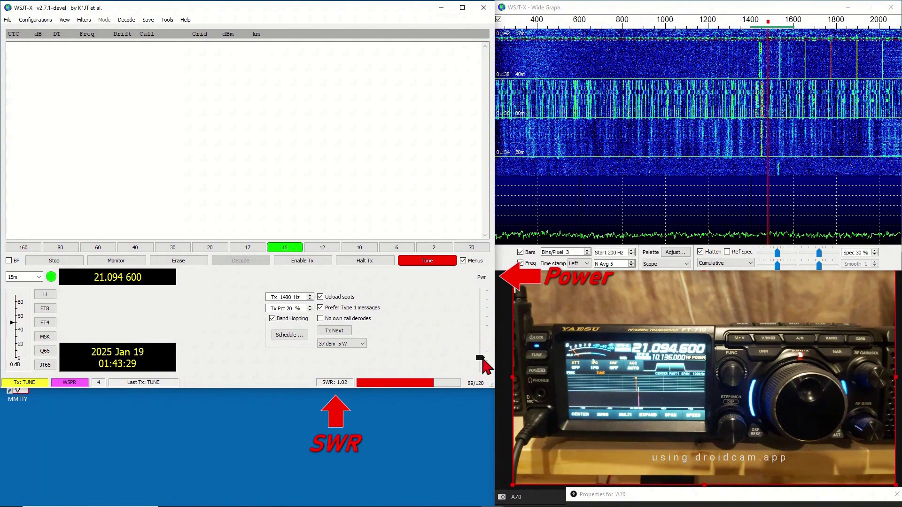
{"action": "left_click", "coordinate": [425, 261]}
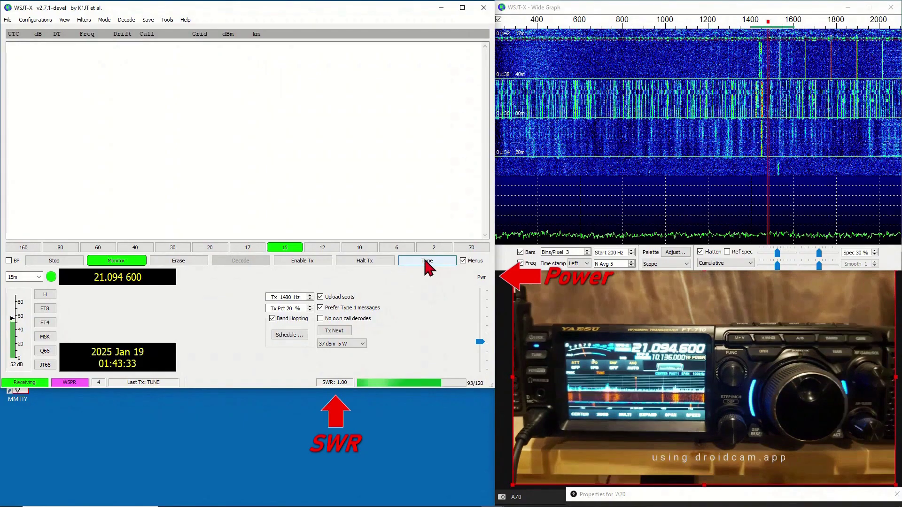
{"action": "left_click", "coordinate": [426, 261]}
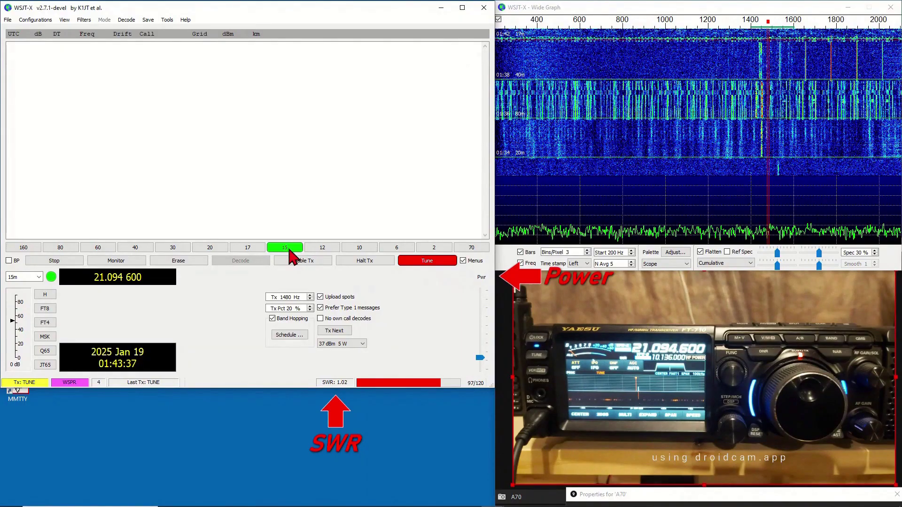
{"action": "left_click", "coordinate": [426, 263]}
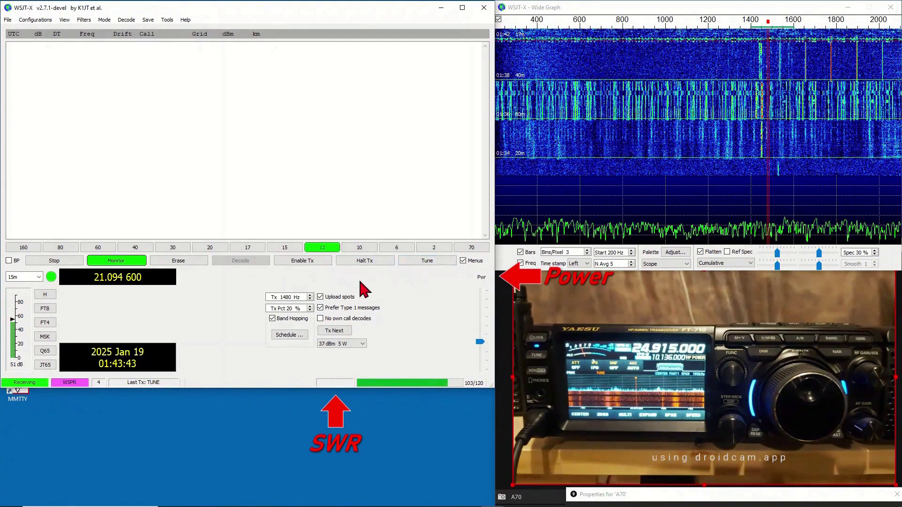
- On 12m, lower power to 5 W and retune to check the SWR
{"action": "left_click", "coordinate": [429, 262]}
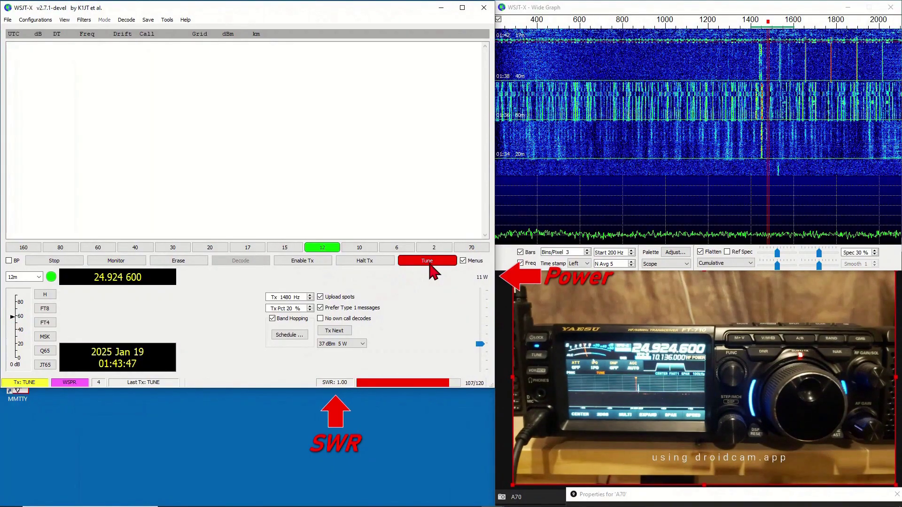
{"action": "left_click_drag", "start_coordinate": [479, 345], "coordinate": [479, 358]}
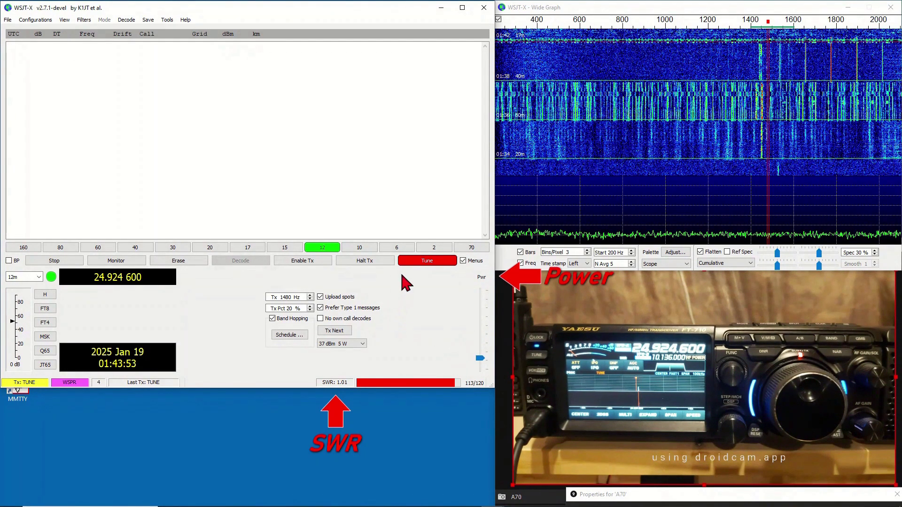
{"action": "left_click", "coordinate": [417, 262]}
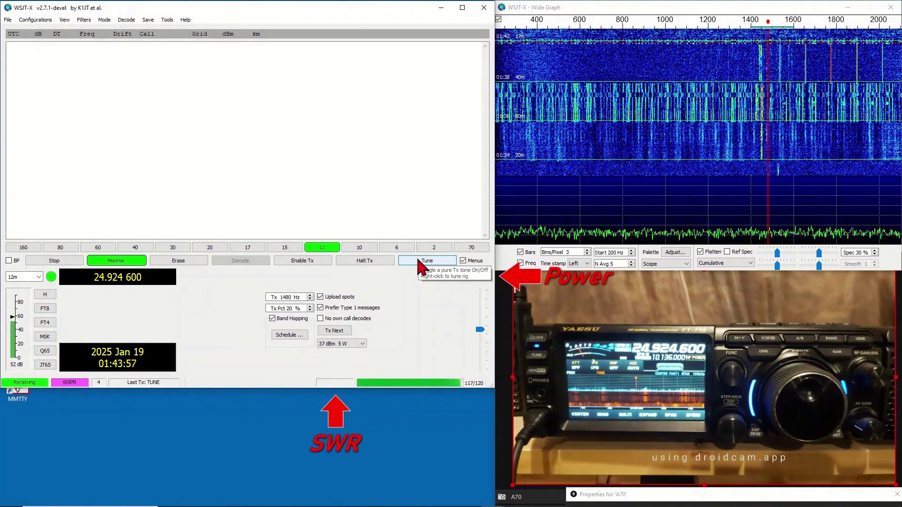
{"action": "left_click", "coordinate": [422, 265]}
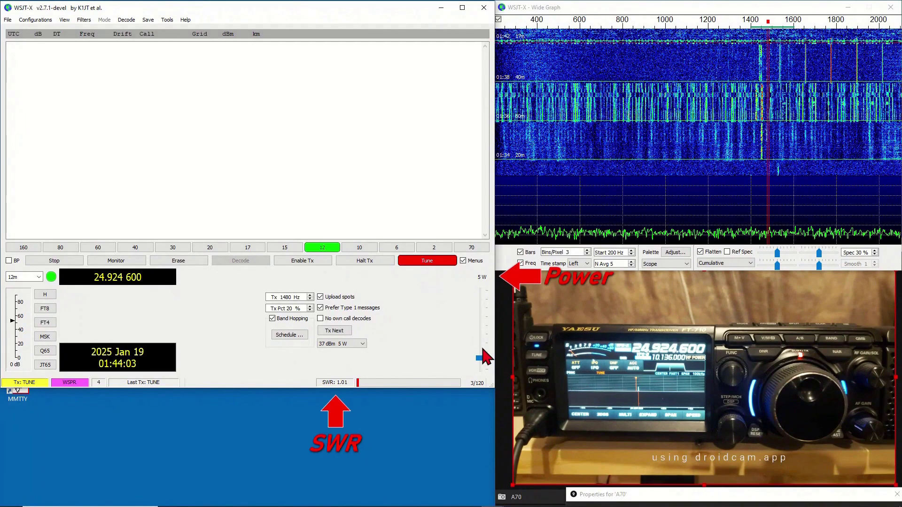
{"action": "left_click", "coordinate": [423, 261]}
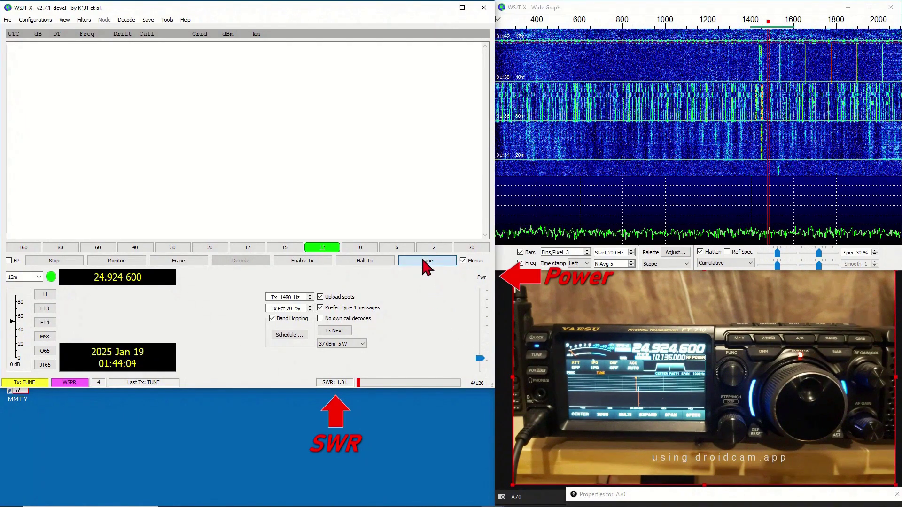
- On 10m, reduce power from 11 W to 5 W and retune, SWR about 1.0
{"action": "left_click", "coordinate": [359, 248]}
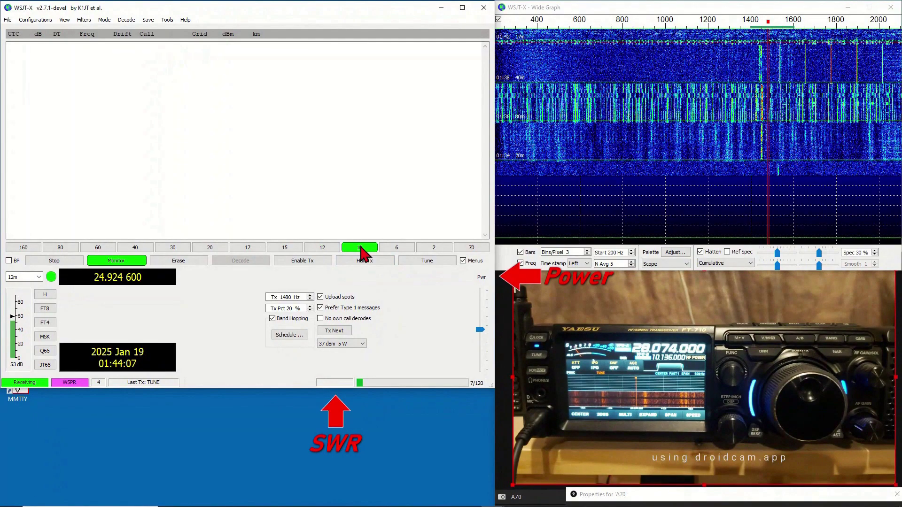
{"action": "left_click", "coordinate": [429, 261]}
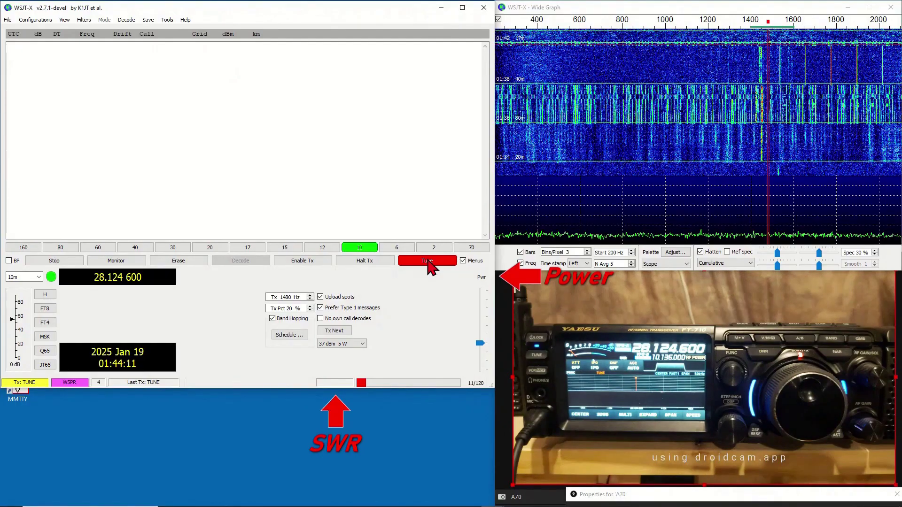
{"action": "left_click_drag", "start_coordinate": [479, 343], "coordinate": [481, 357]}
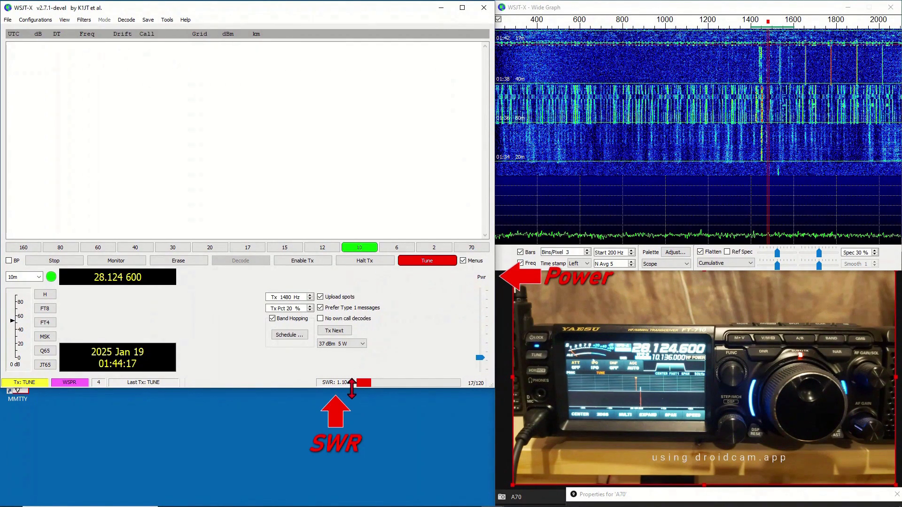
{"action": "left_click", "coordinate": [416, 262]}
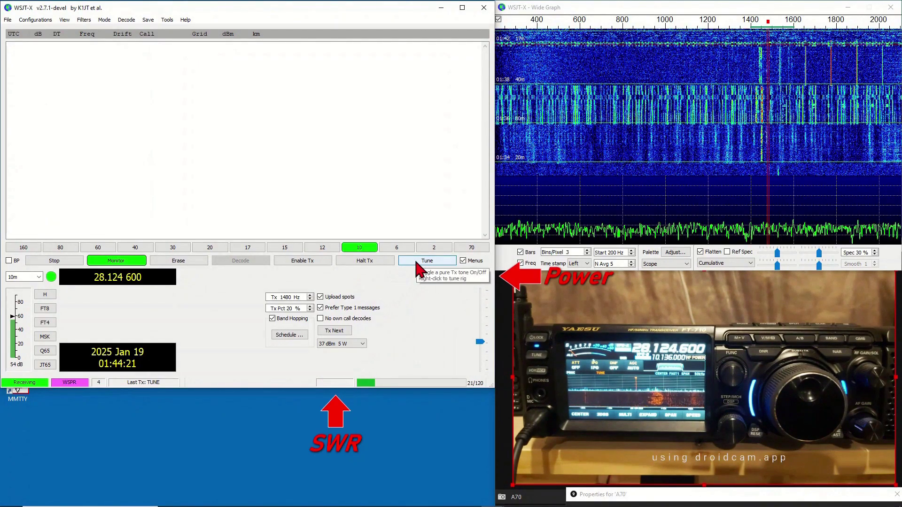
{"action": "left_click", "coordinate": [417, 262]}
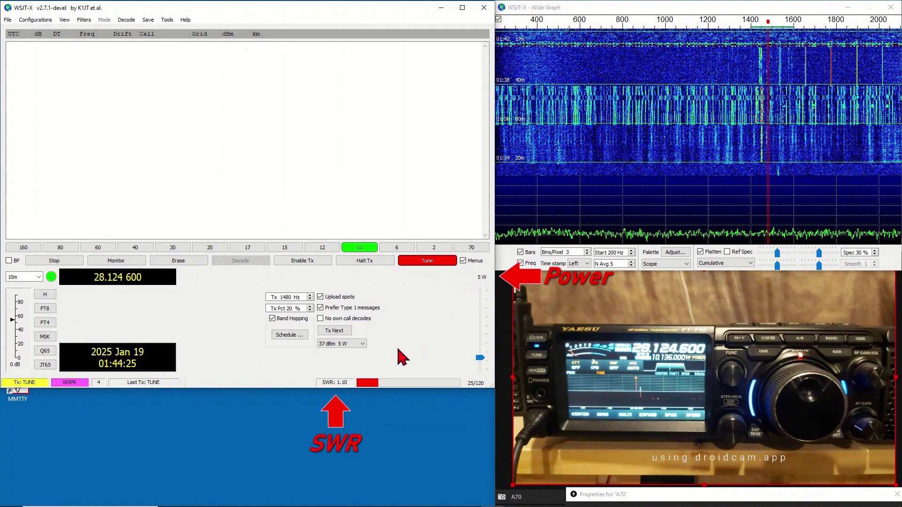
{"action": "left_click", "coordinate": [428, 261]}
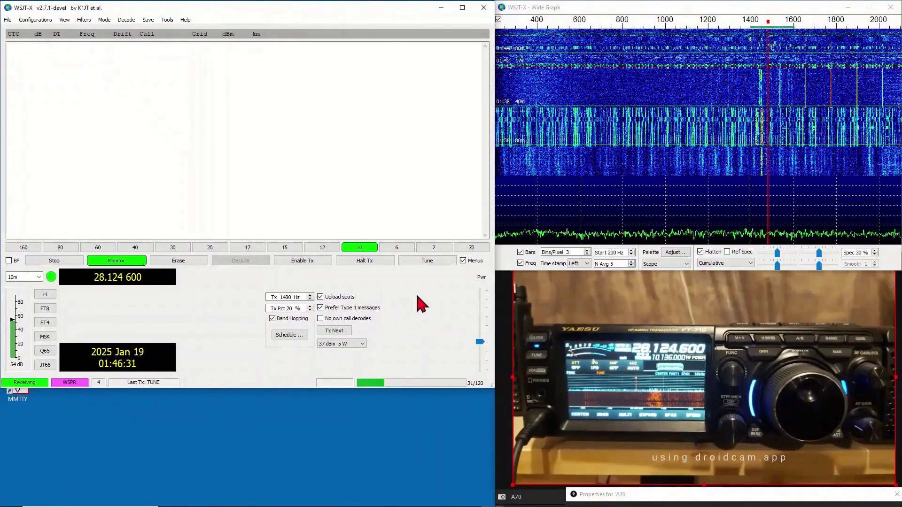
- Return to the 80m band and enable WSPR transmission
{"action": "left_click", "coordinate": [69, 247]}
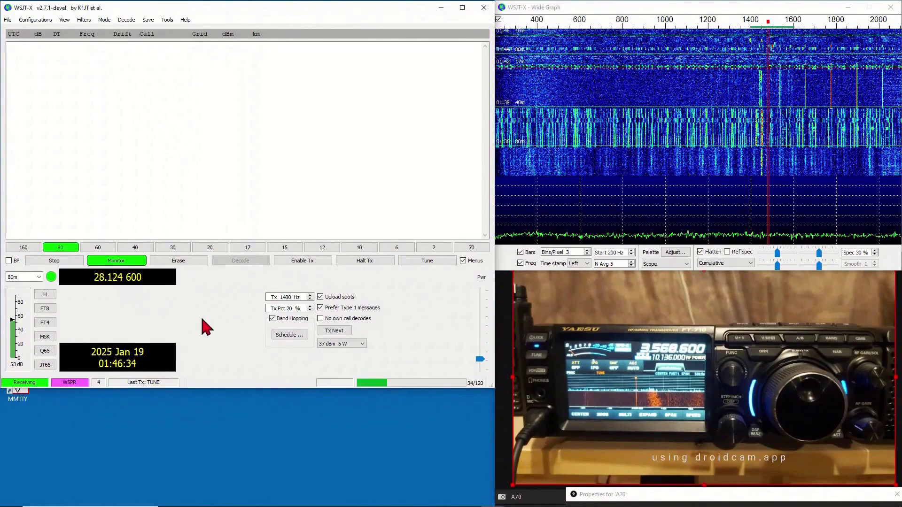
{"action": "left_click", "coordinate": [302, 261]}
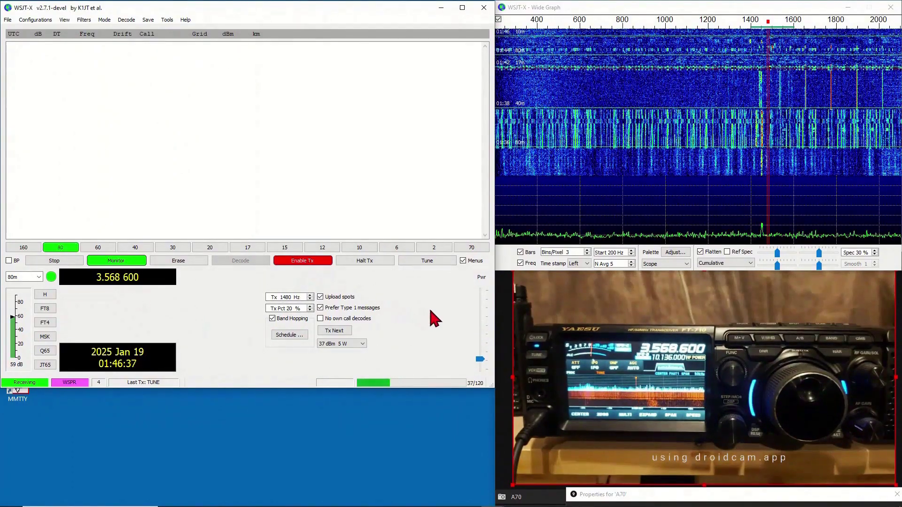